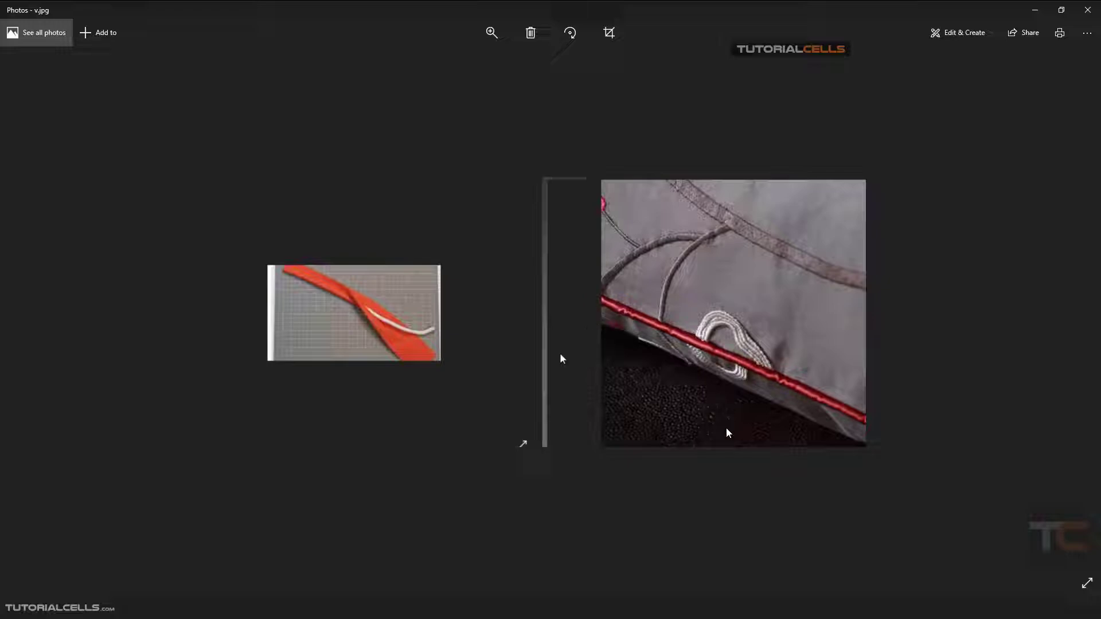
- Show the T-shirt's seam lines and the 2D pattern window, centring the sleeve piece beside the shoulder view
key(alt+Tab)
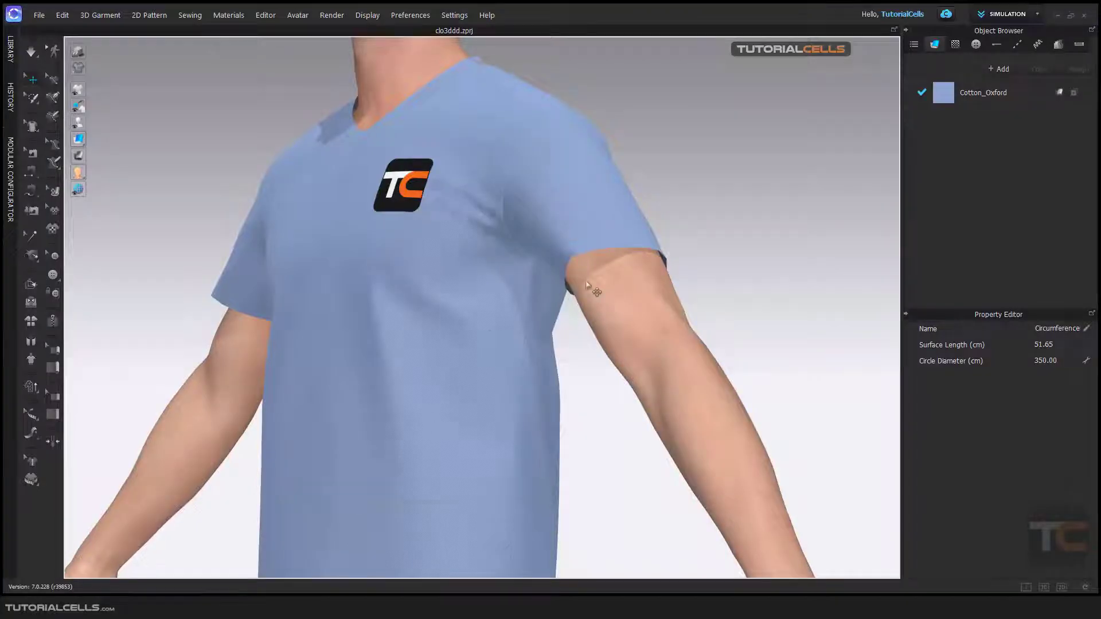
right_drag(613, 251, 541, 308)
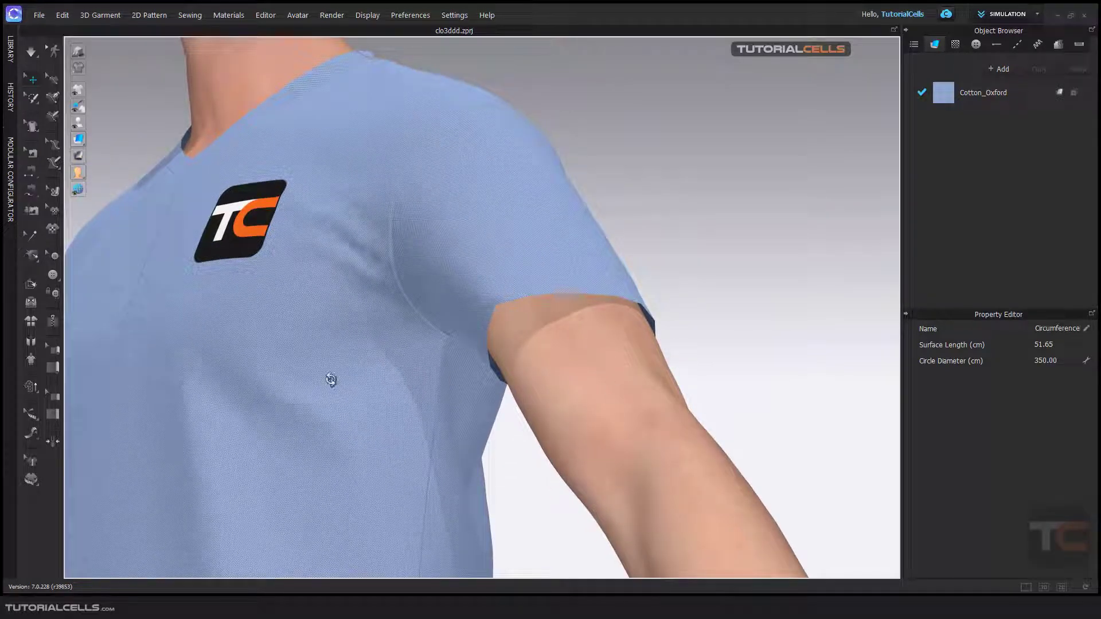
click(53, 370)
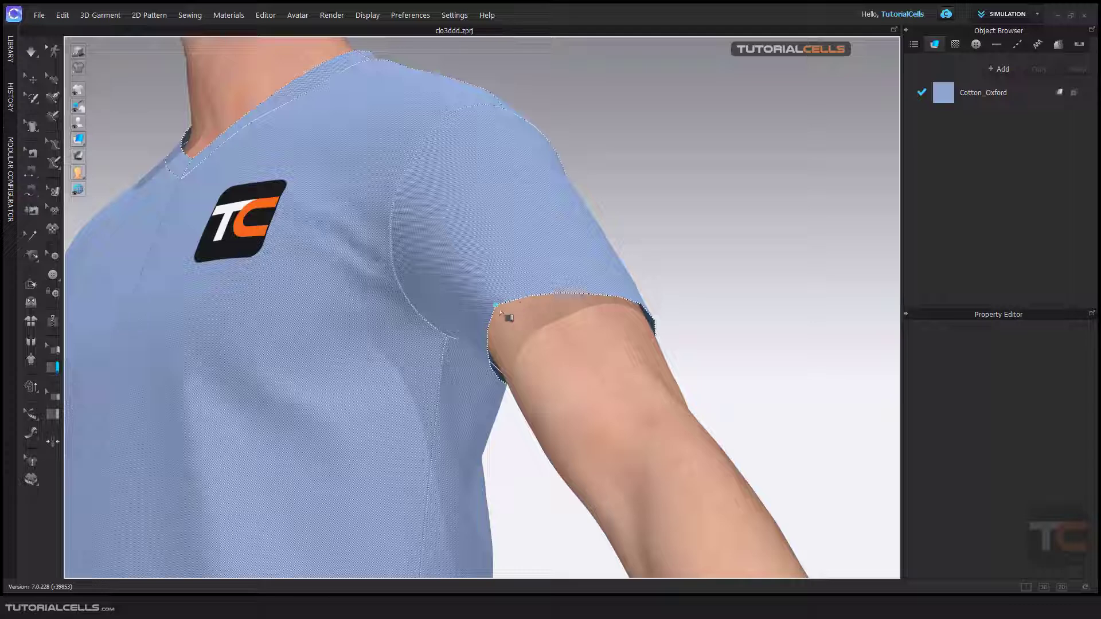
click(1032, 585)
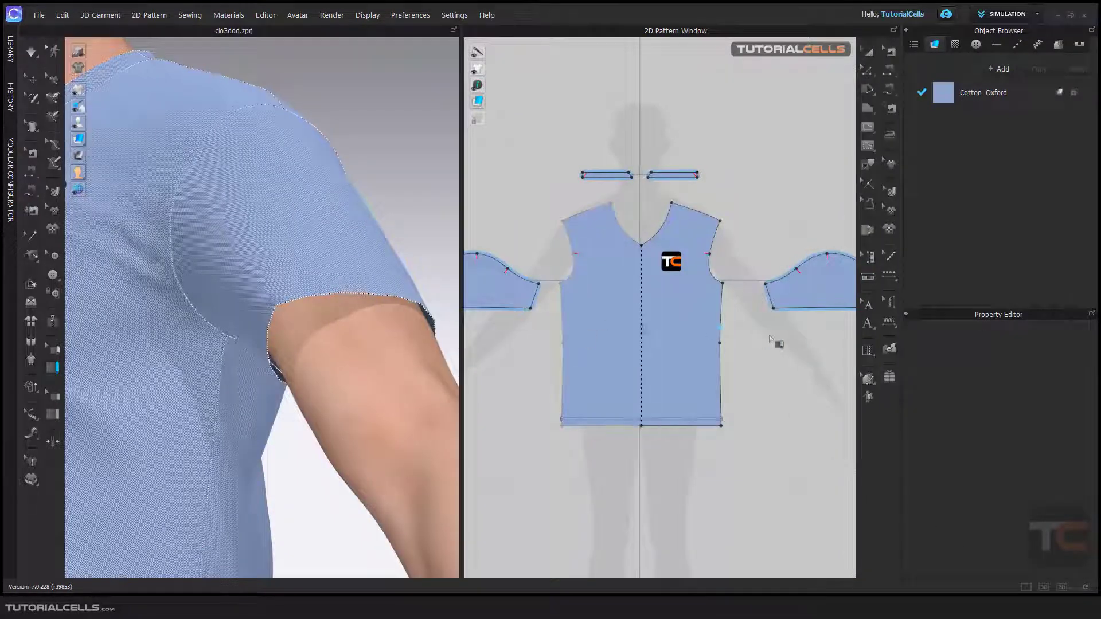
middle_drag(769, 342, 732, 356)
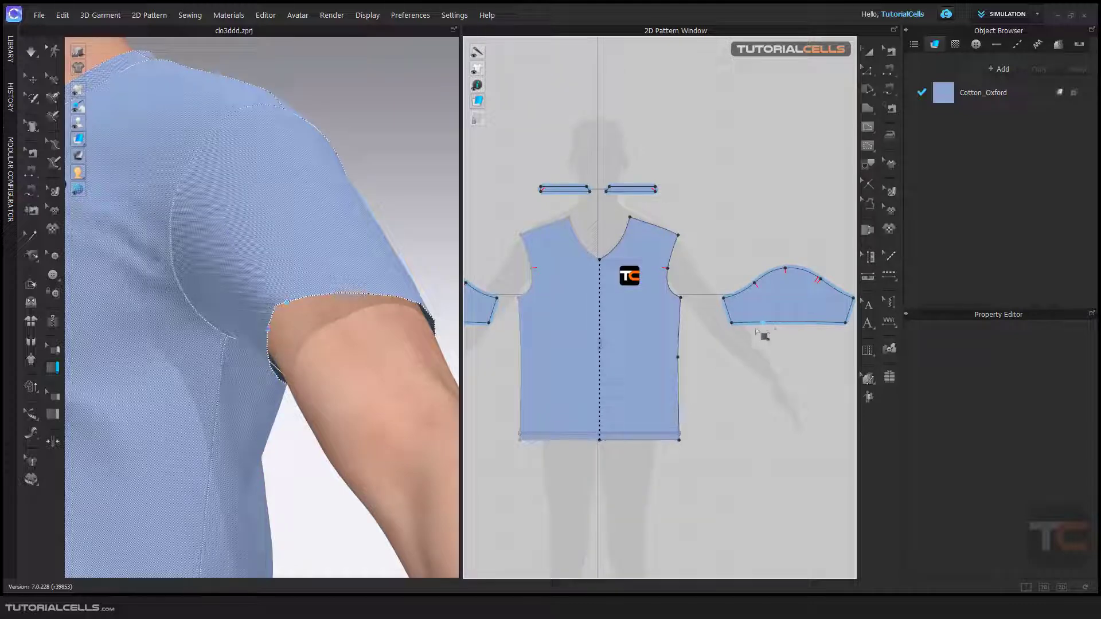
middle_drag(785, 338, 732, 357)
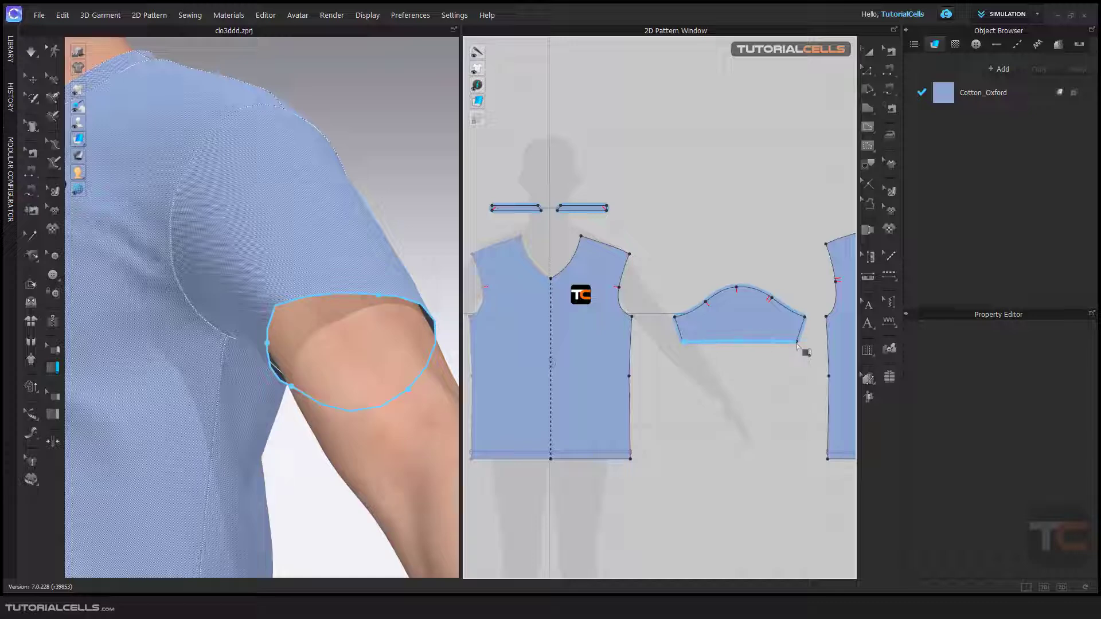
- Add Fur_Rabbit.zfab from Library > Fabric to the project's fabric list alongside Cotton_Oxford
click(281, 341)
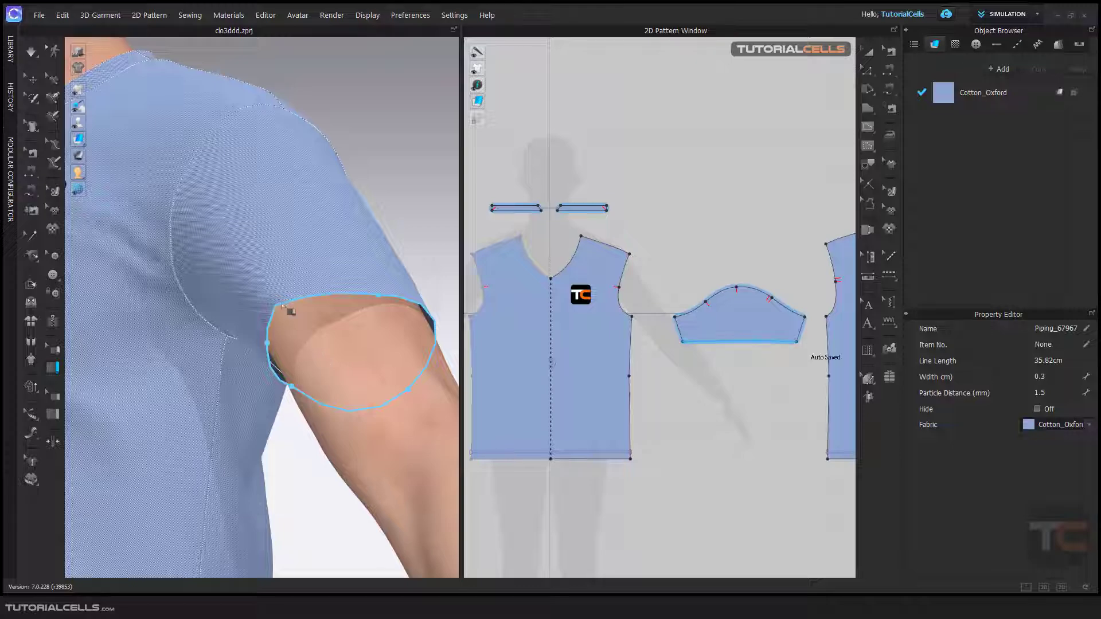
key(Delete)
scroll(295, 310, up, 2)
scroll(294, 310, up, 2)
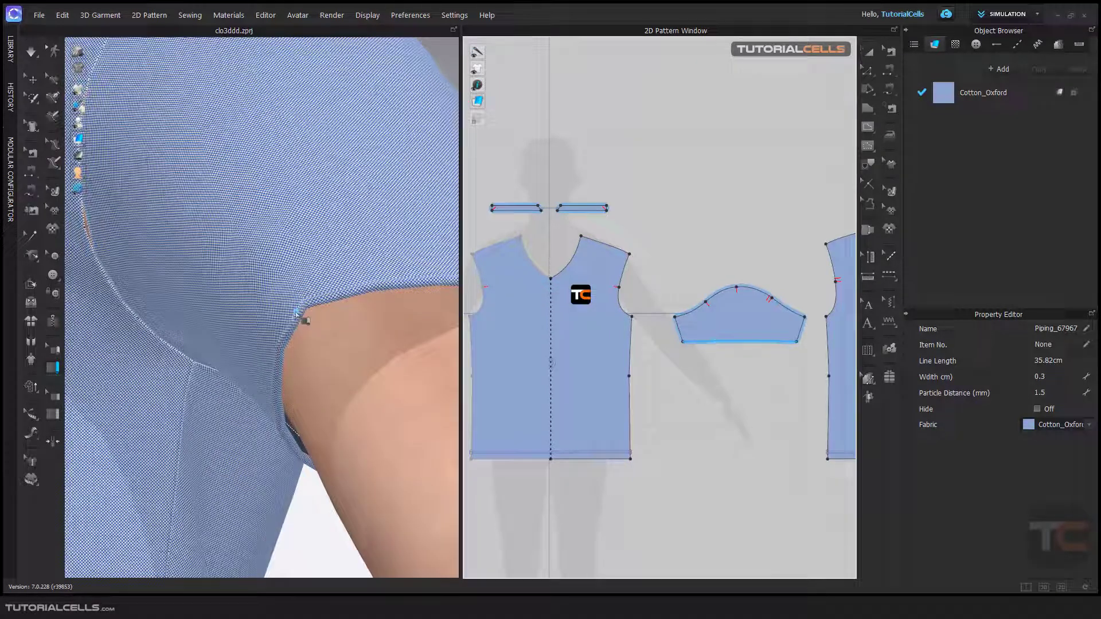
scroll(306, 319, up, 1)
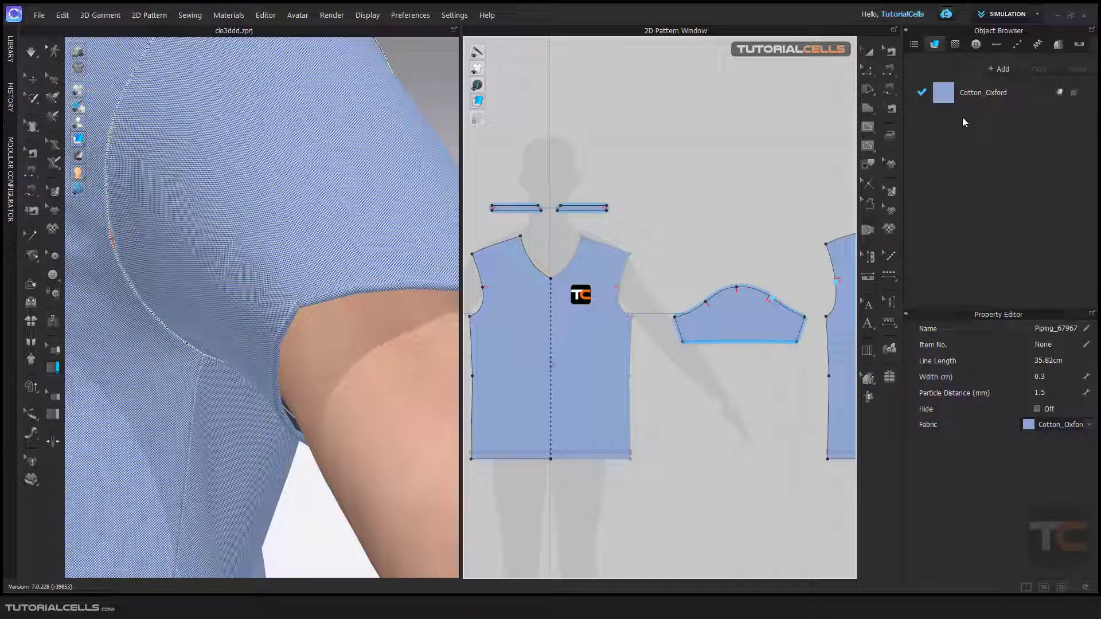
click(10, 61)
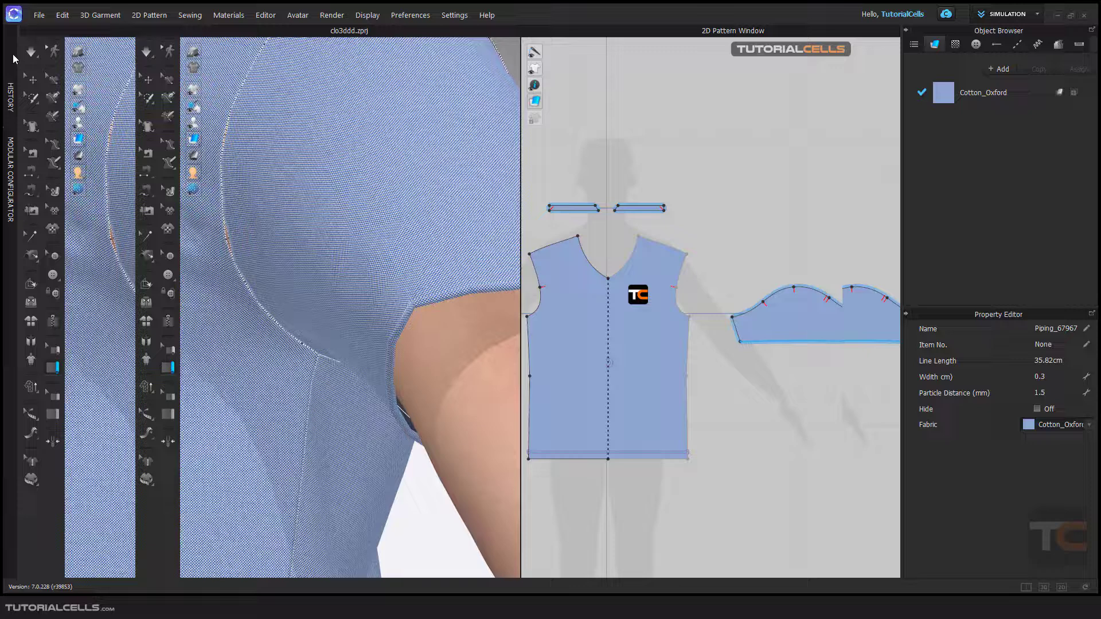
click(43, 116)
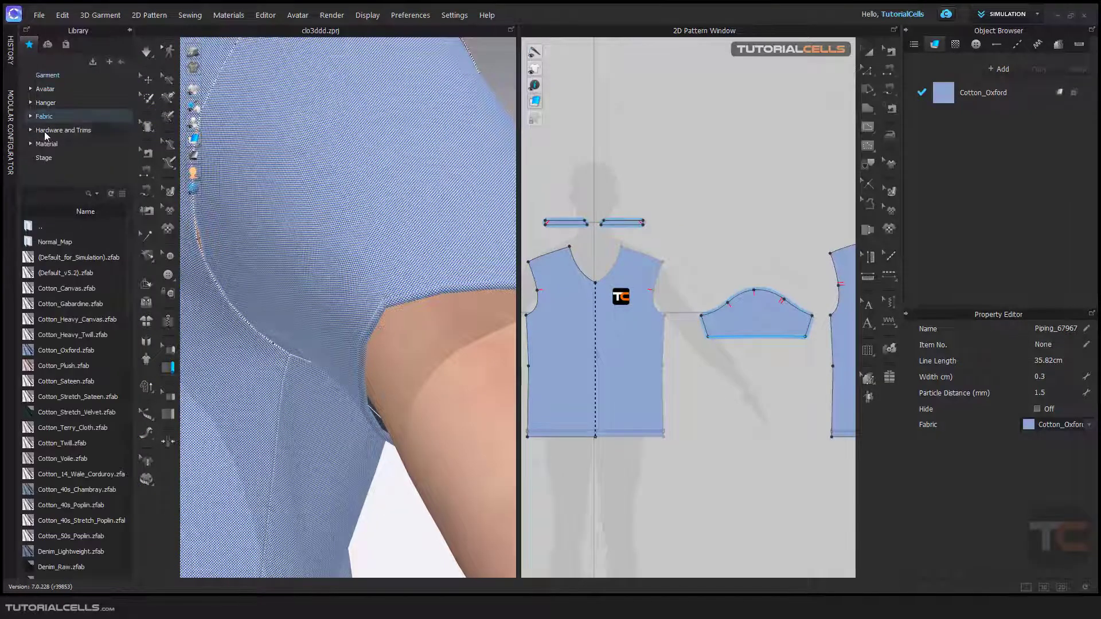
scroll(72, 391, down, 5)
scroll(69, 465, down, 5)
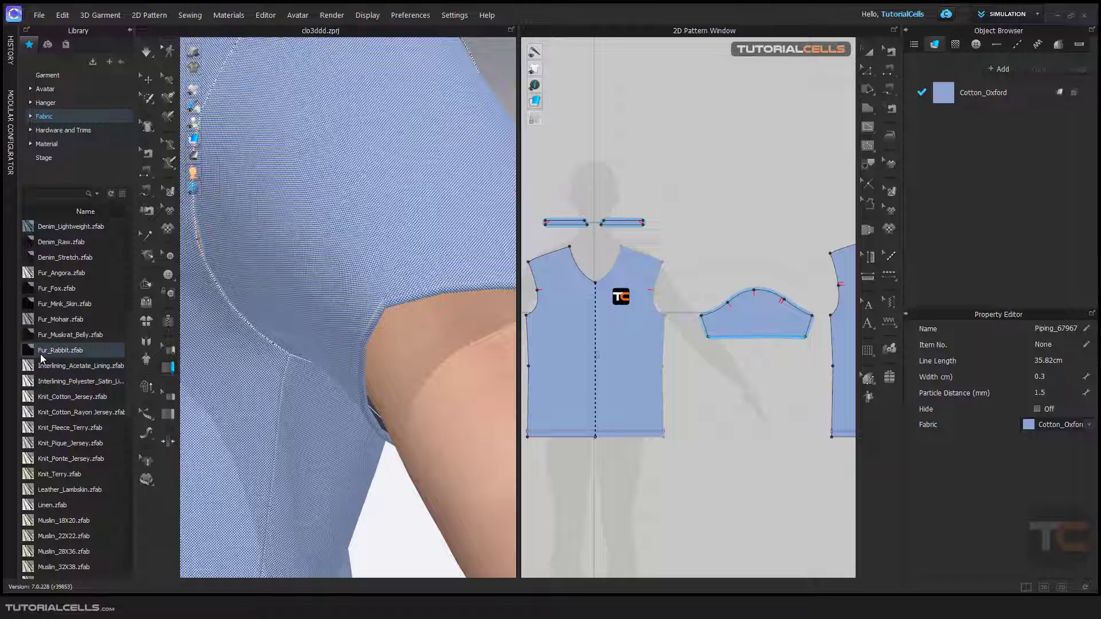
drag(61, 351, 973, 186)
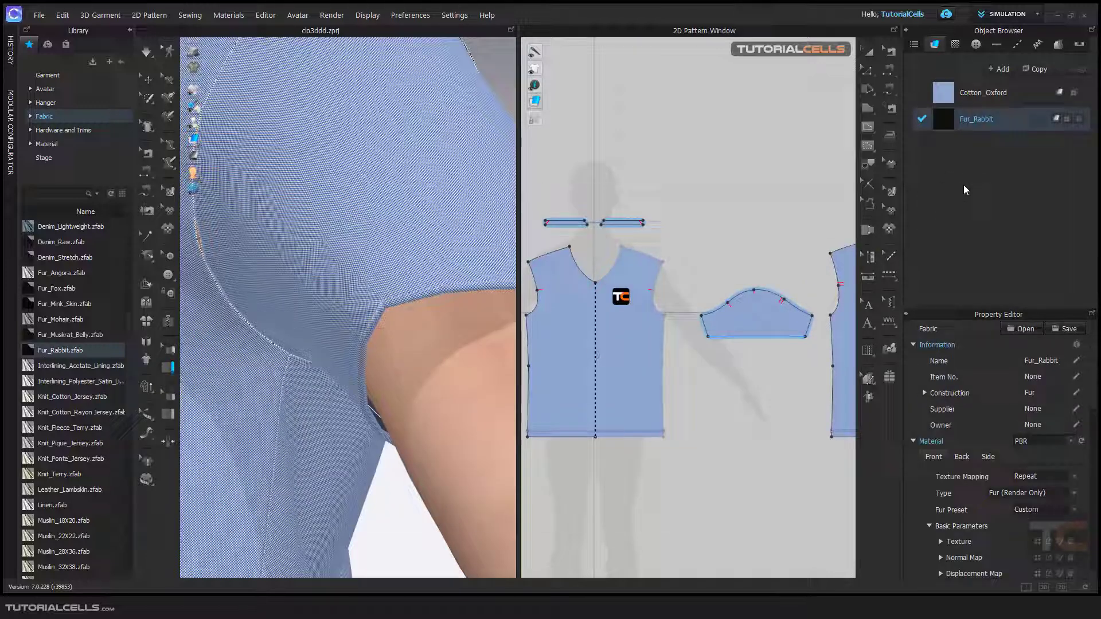
click(130, 31)
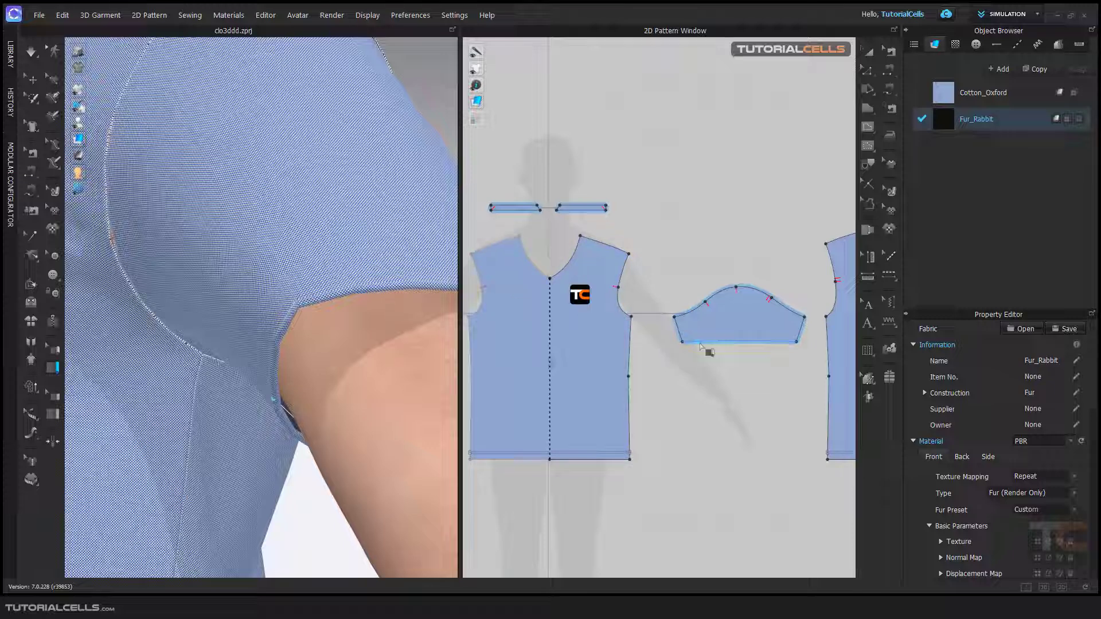
- Assign the Fur_Rabbit fabric to the armhole piping and select that fabric for editing
click(54, 349)
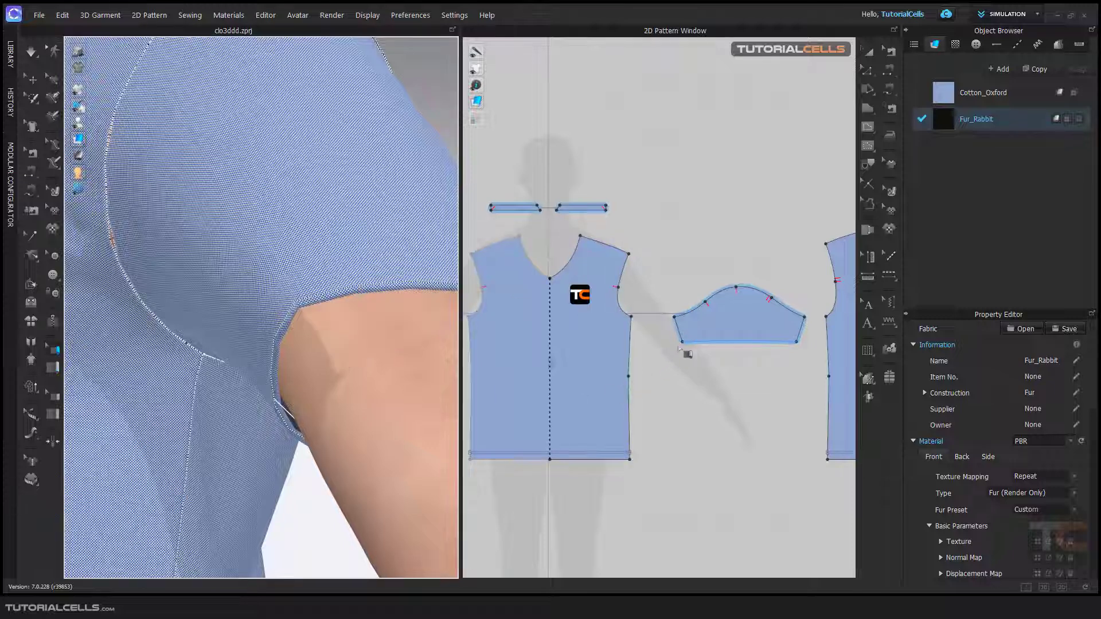
click(703, 347)
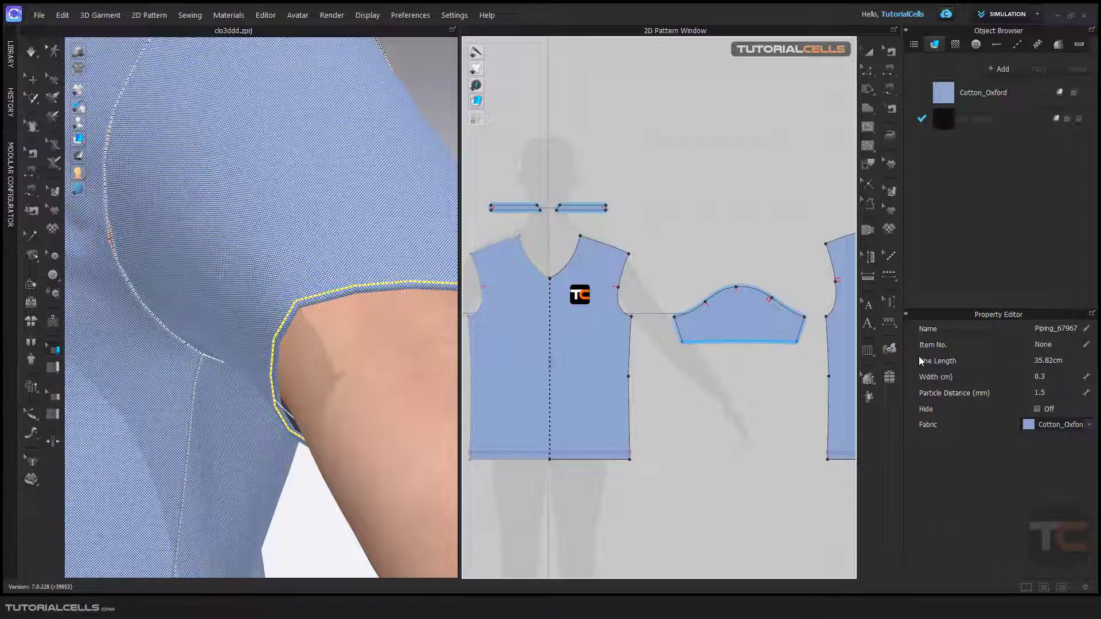
click(1082, 429)
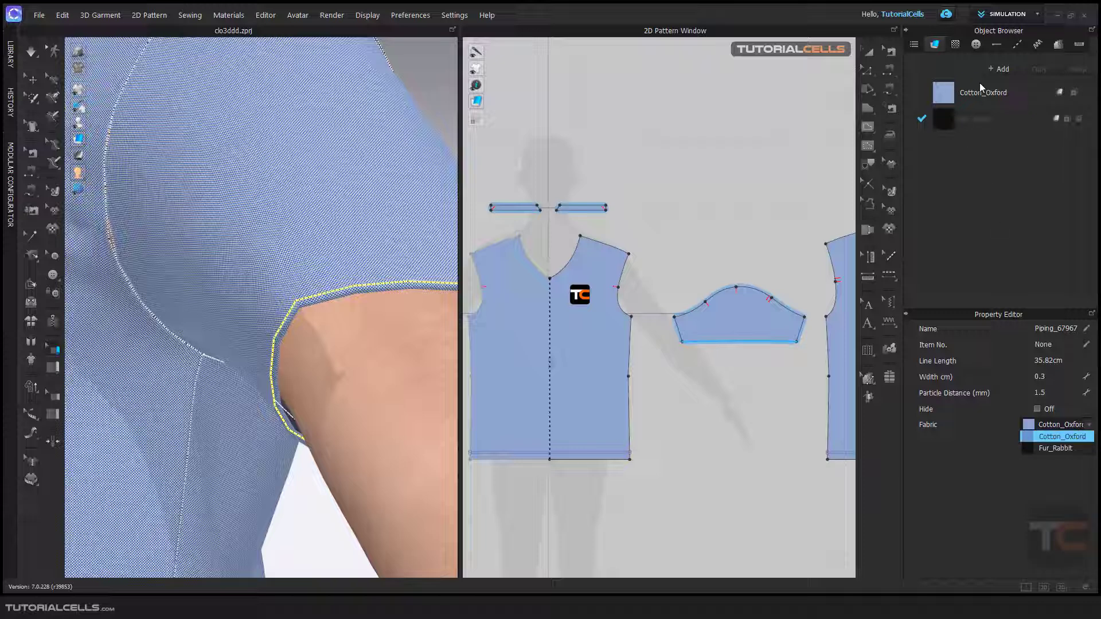
click(1055, 448)
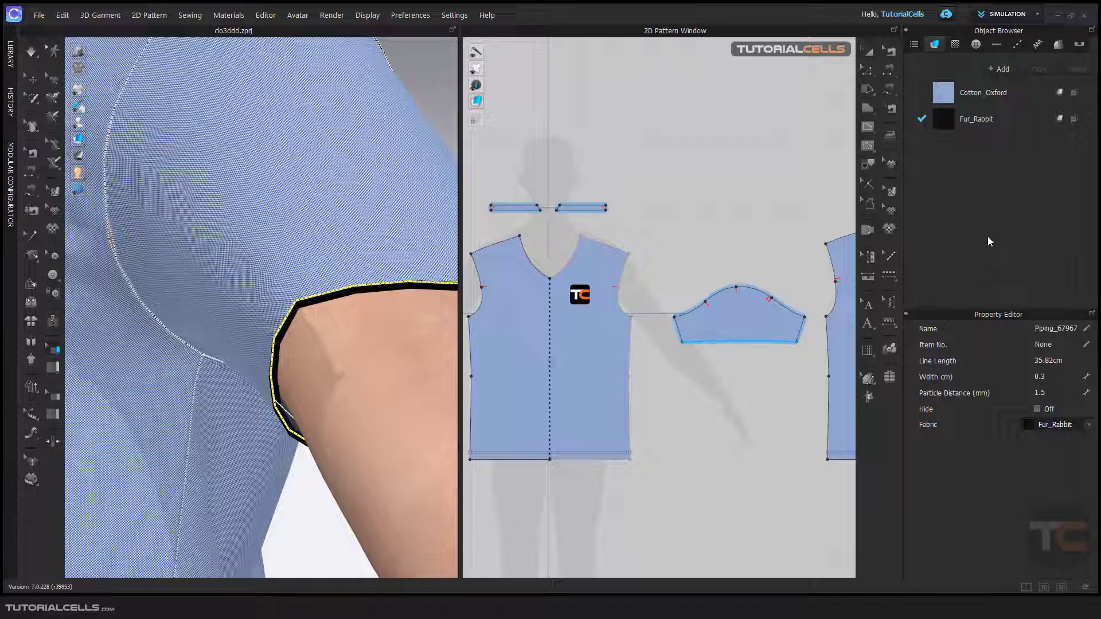
click(975, 123)
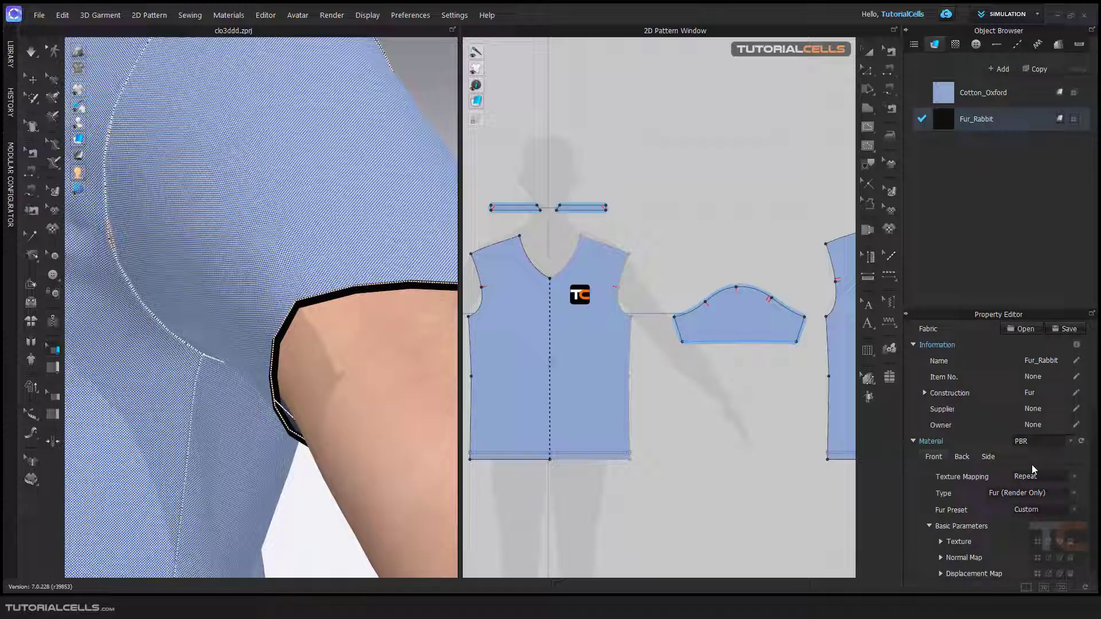
scroll(1034, 482, down, 2)
- Recolour the Fur_Rabbit fabric to YKK 003 red
click(1058, 521)
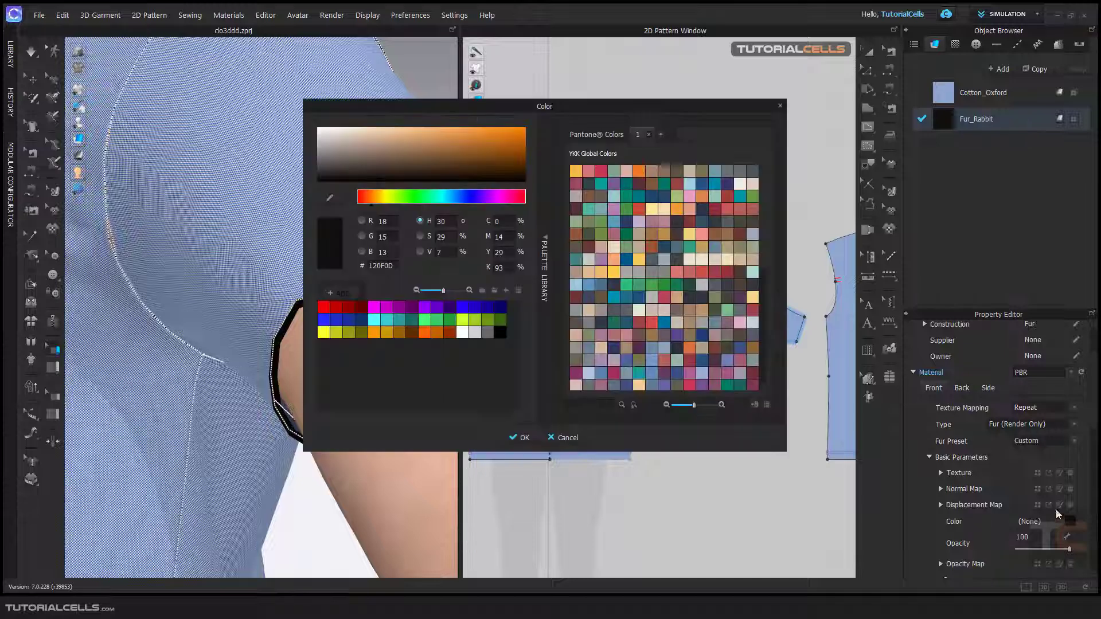
click(583, 198)
click(551, 341)
click(603, 171)
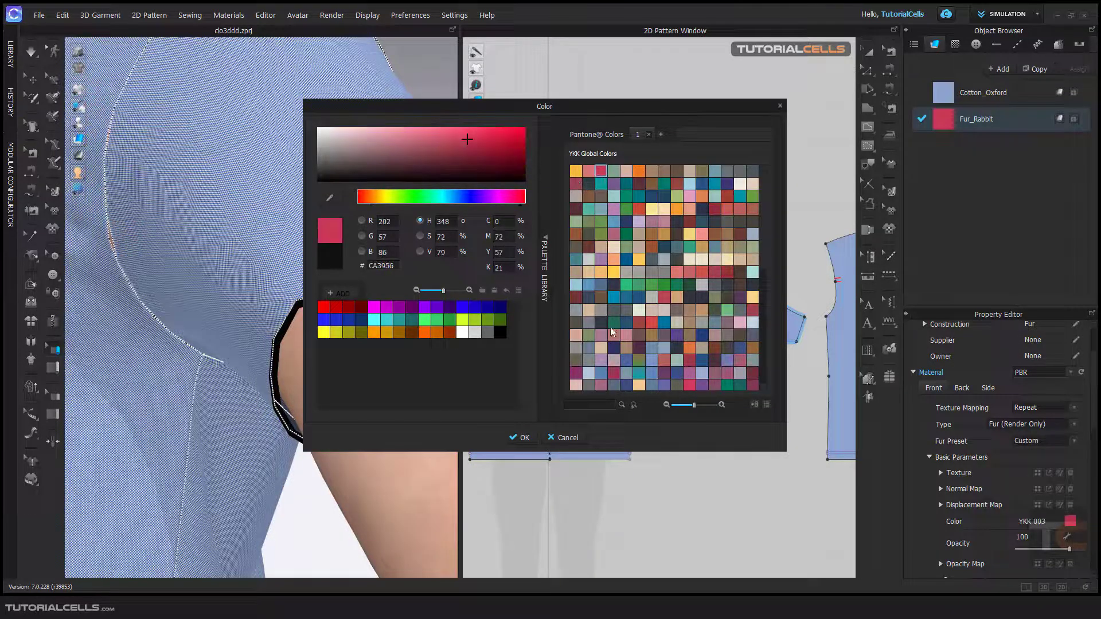
click(525, 437)
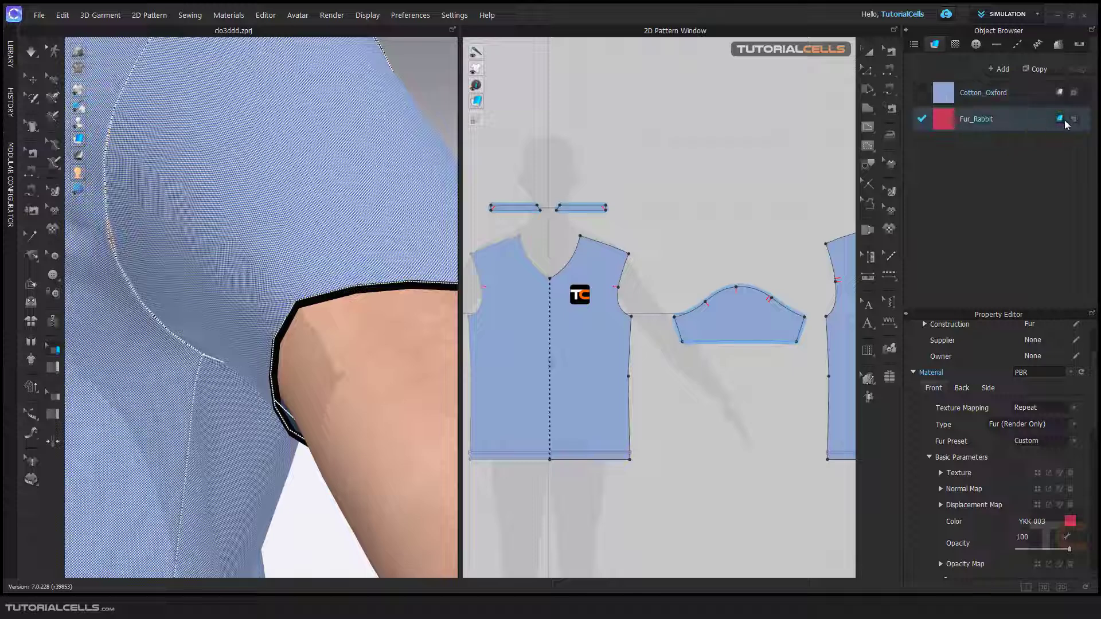
- Add a new blank fabric FABRIC 1 and bring up its colour choices
click(988, 73)
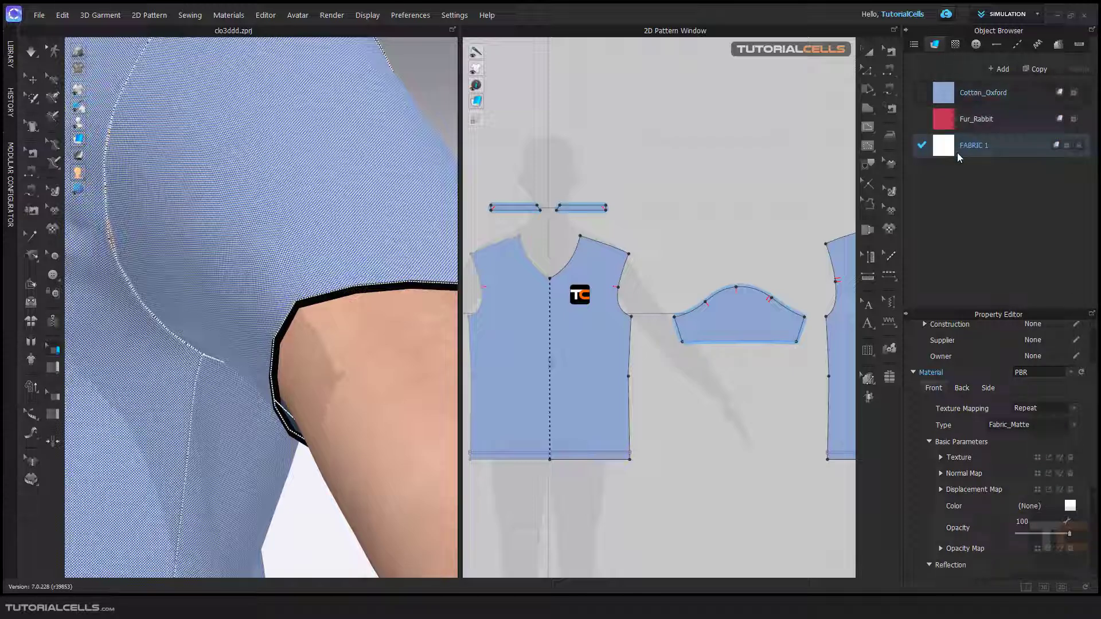
click(1070, 506)
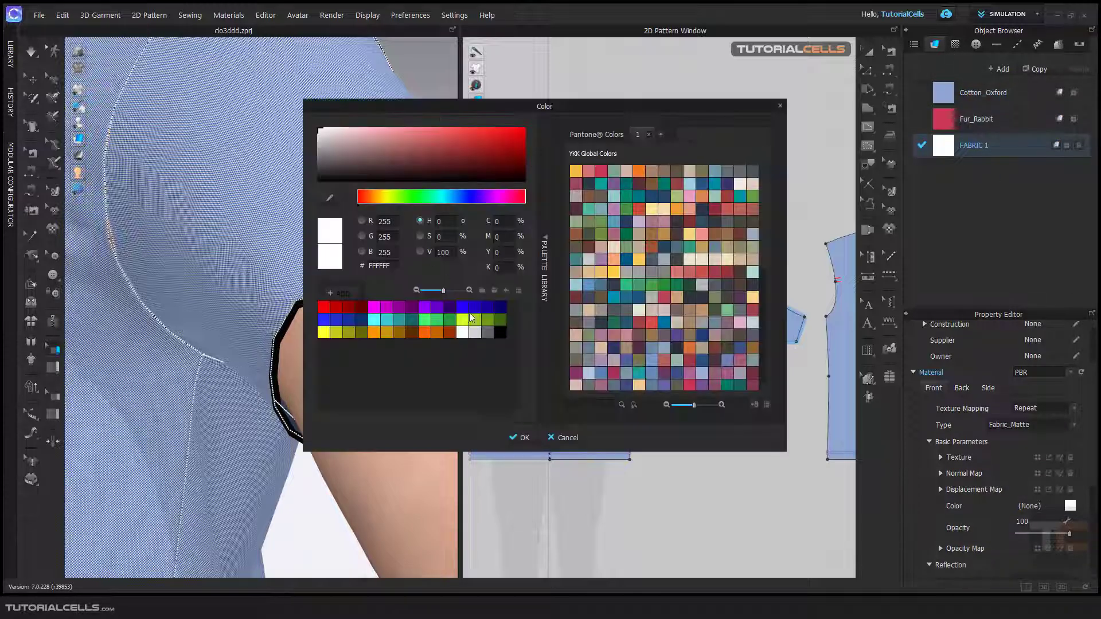
- Give FABRIC 1 a pink-red YKK colour and assign it to the armhole piping
click(602, 173)
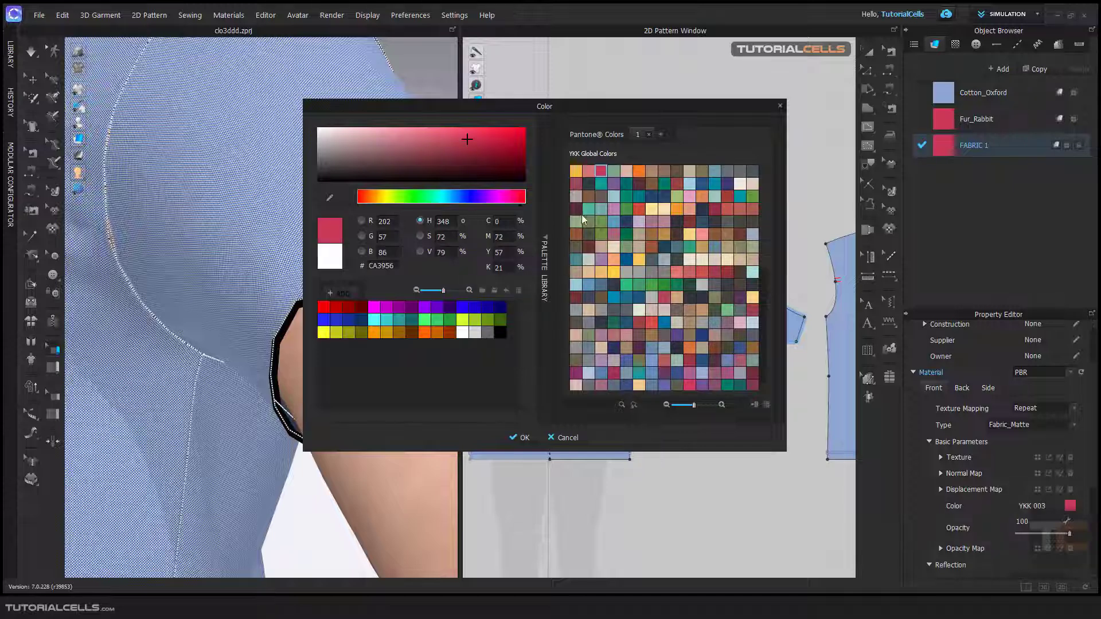
click(515, 438)
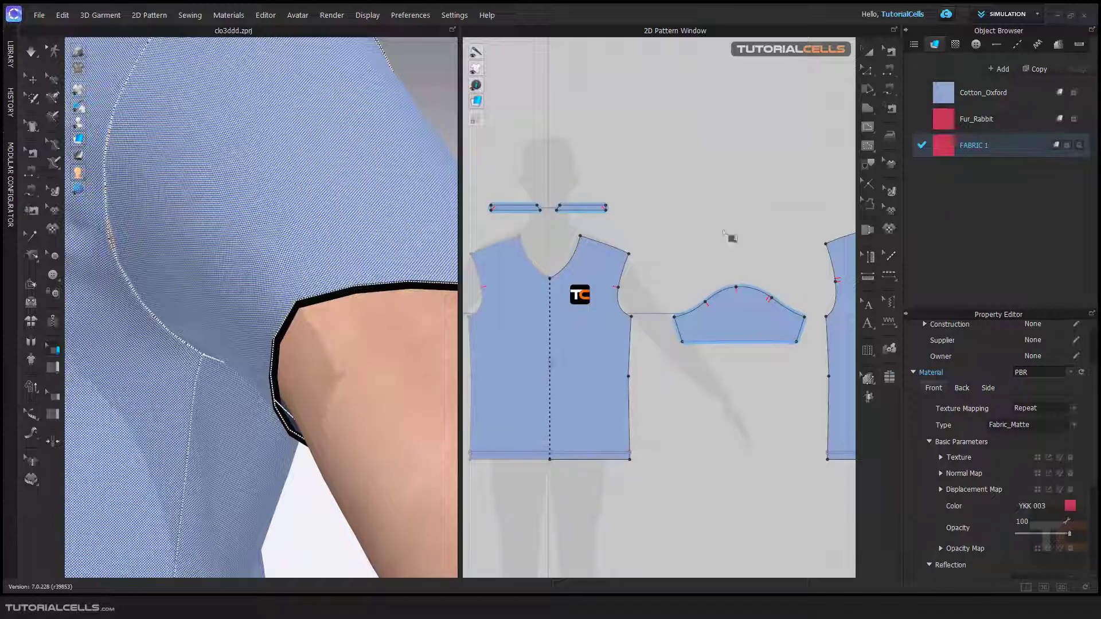
click(707, 348)
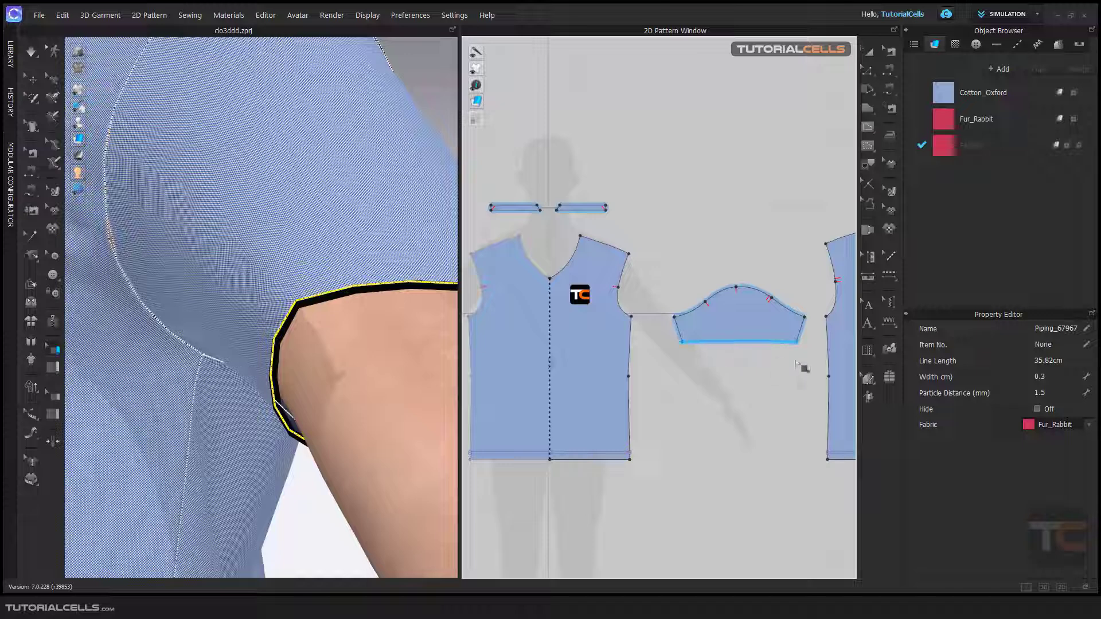
click(1055, 425)
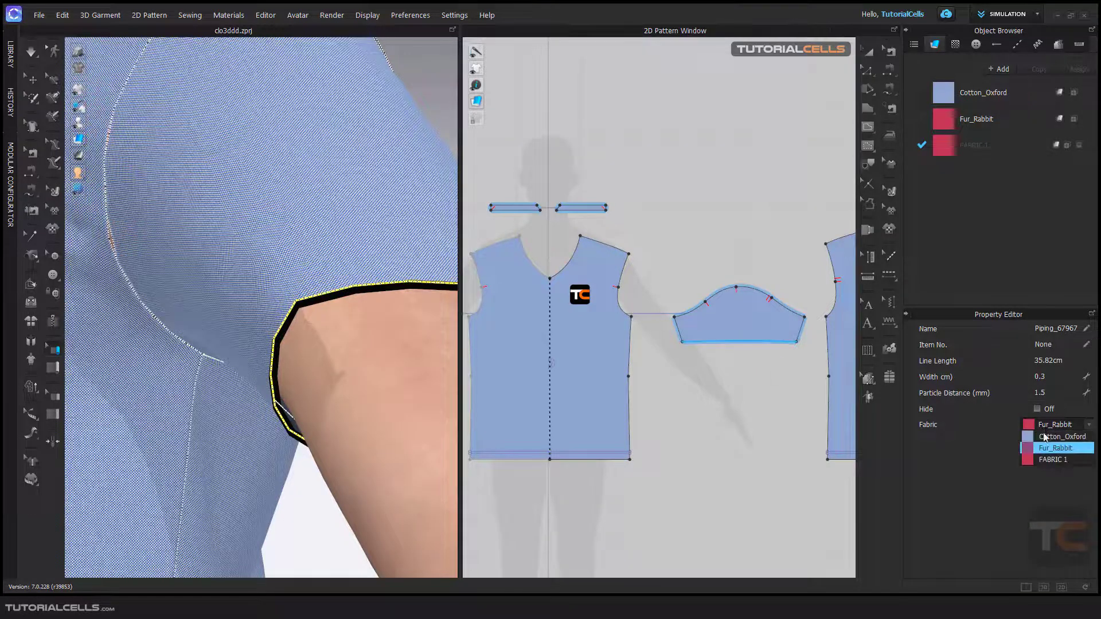
click(1055, 463)
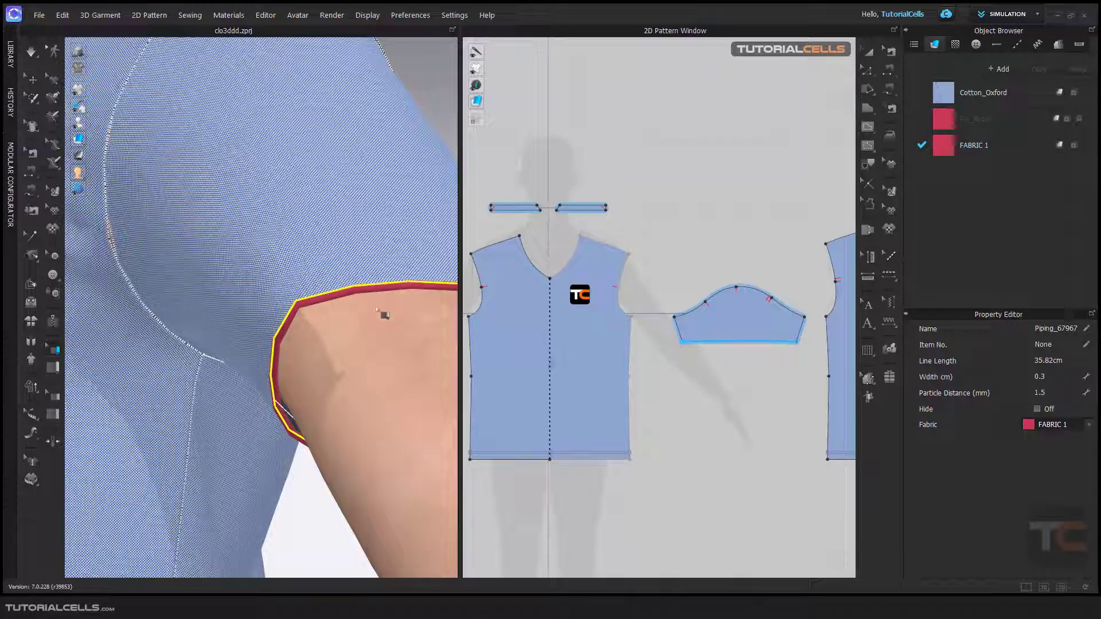
- Set the armhole piping's particle distance from 1.5 to 1.0
mouse_move(356, 339)
right_down()
mouse_move(299, 309)
mouse_move(349, 270)
right_up()
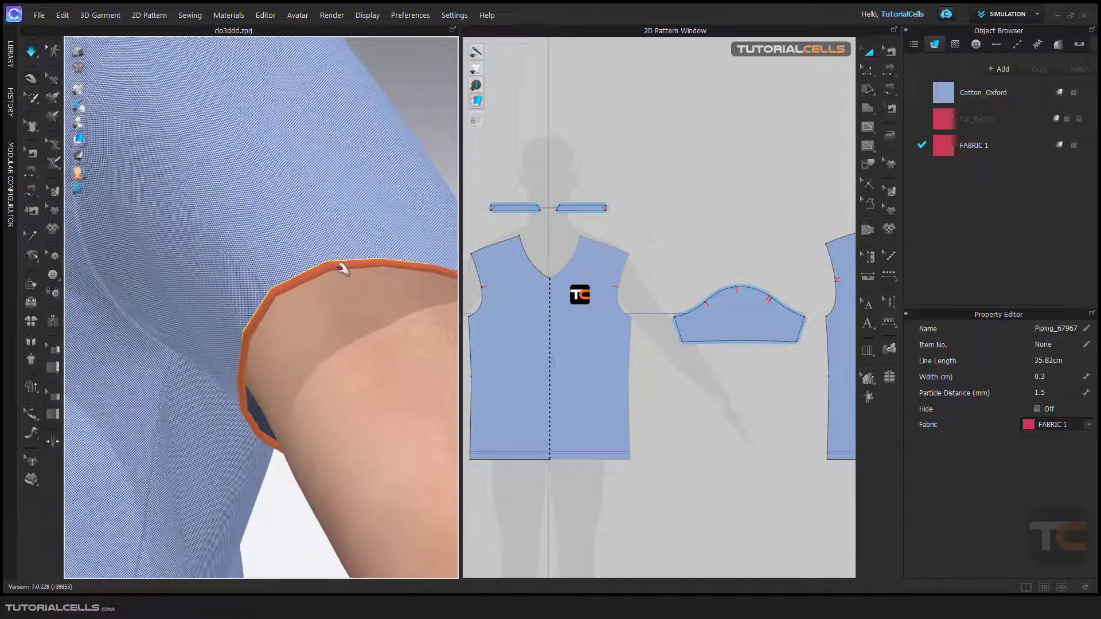
click(350, 271)
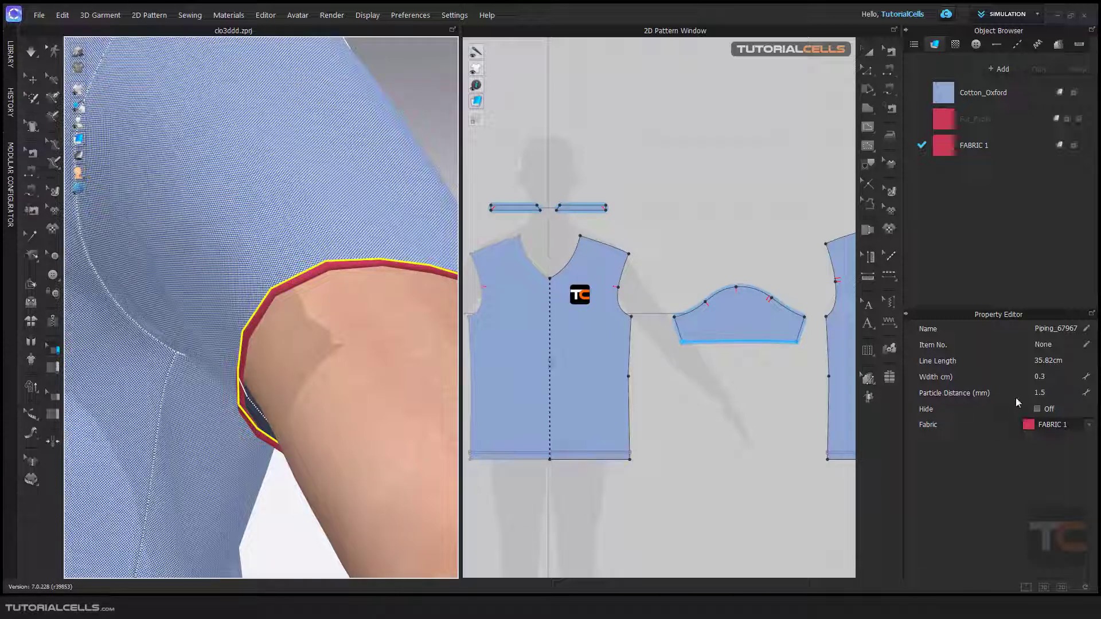
double_click(1041, 393)
text(0.5)
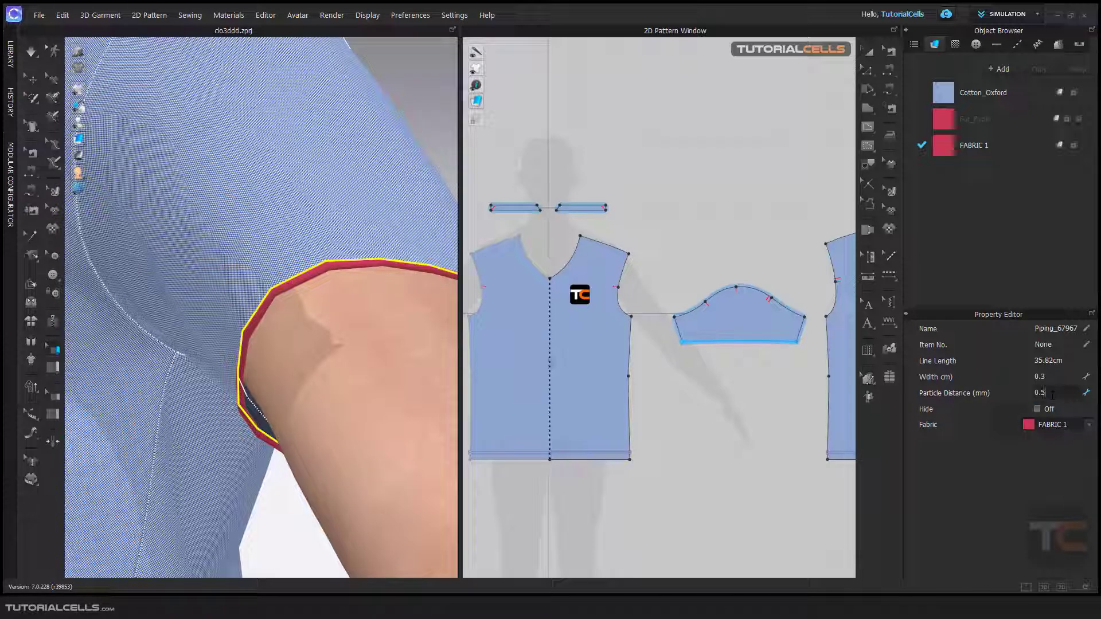
key(Return)
double_click(1041, 393)
text(1)
key(Return)
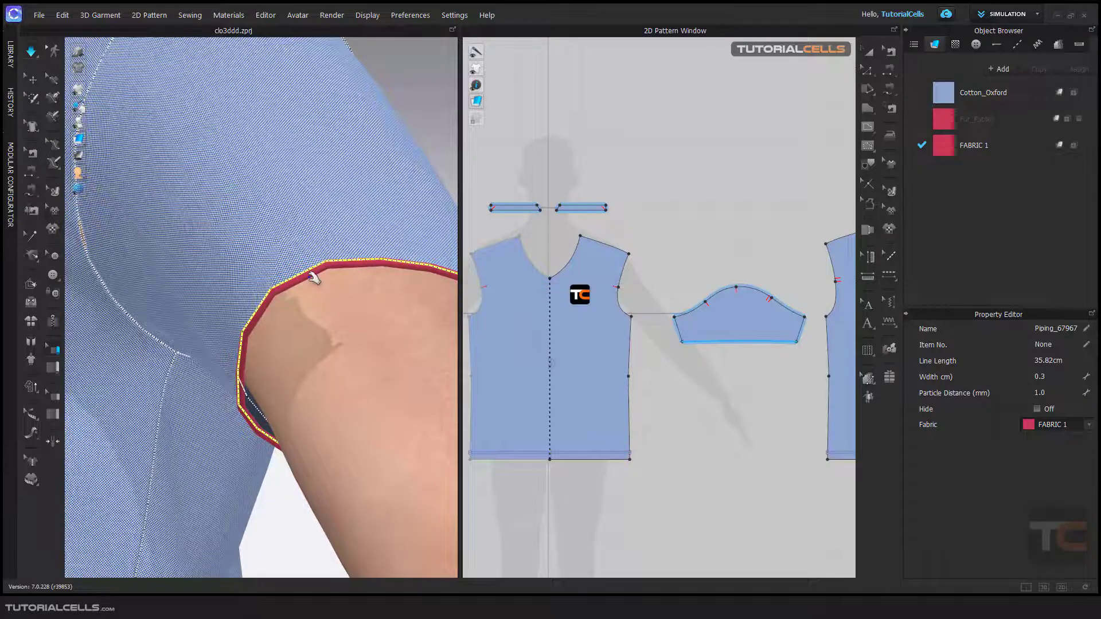
- Check the sleeve pattern piece, then reselect the armhole piping
click(316, 276)
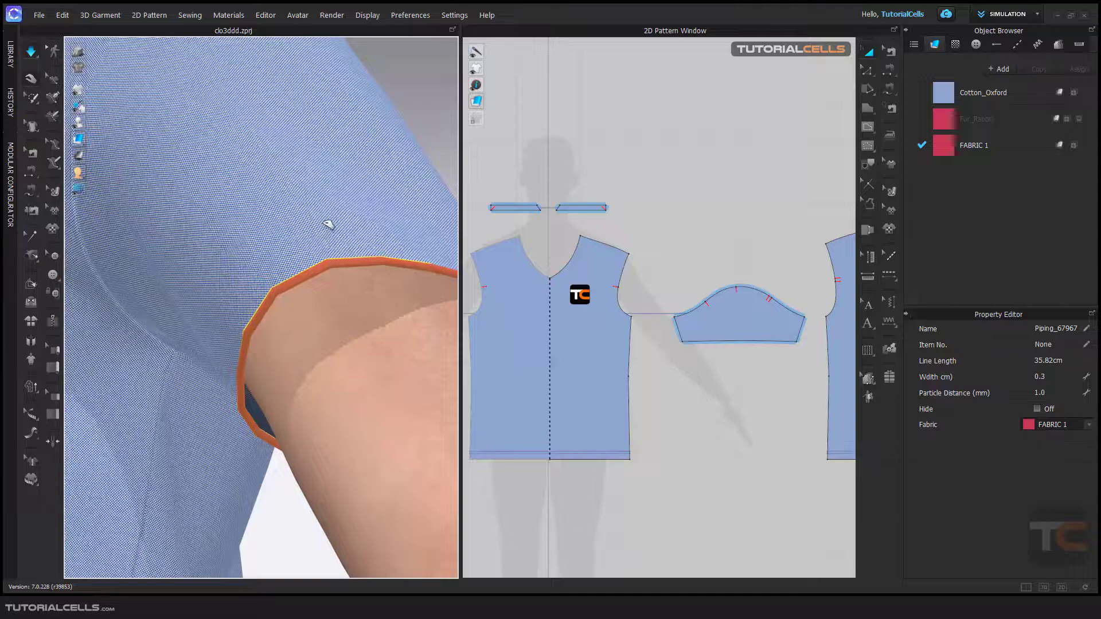
click(305, 269)
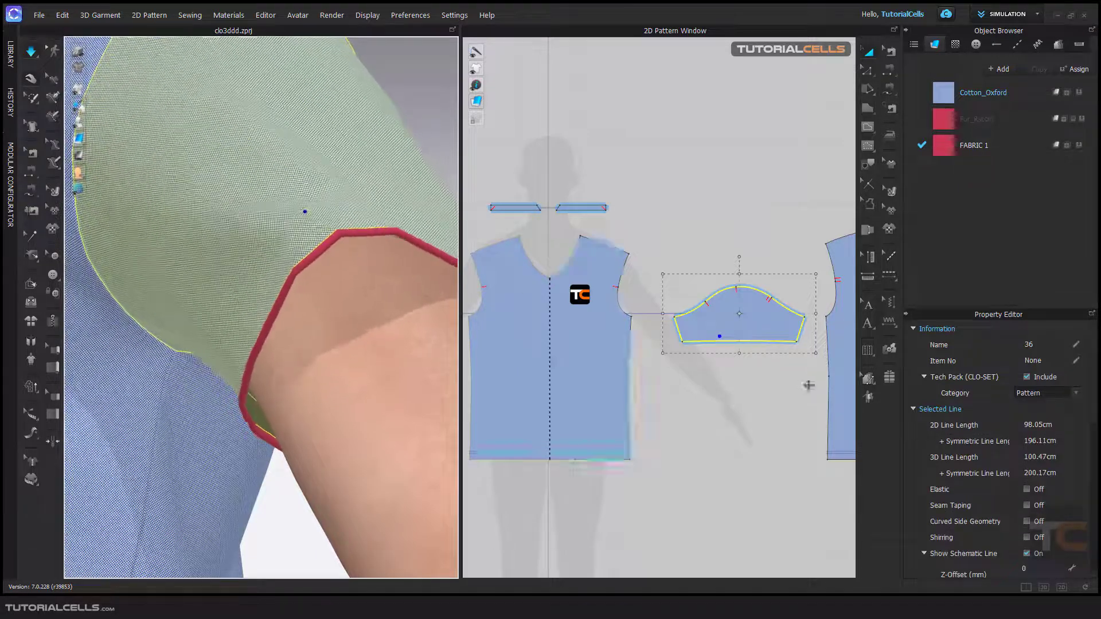
click(523, 290)
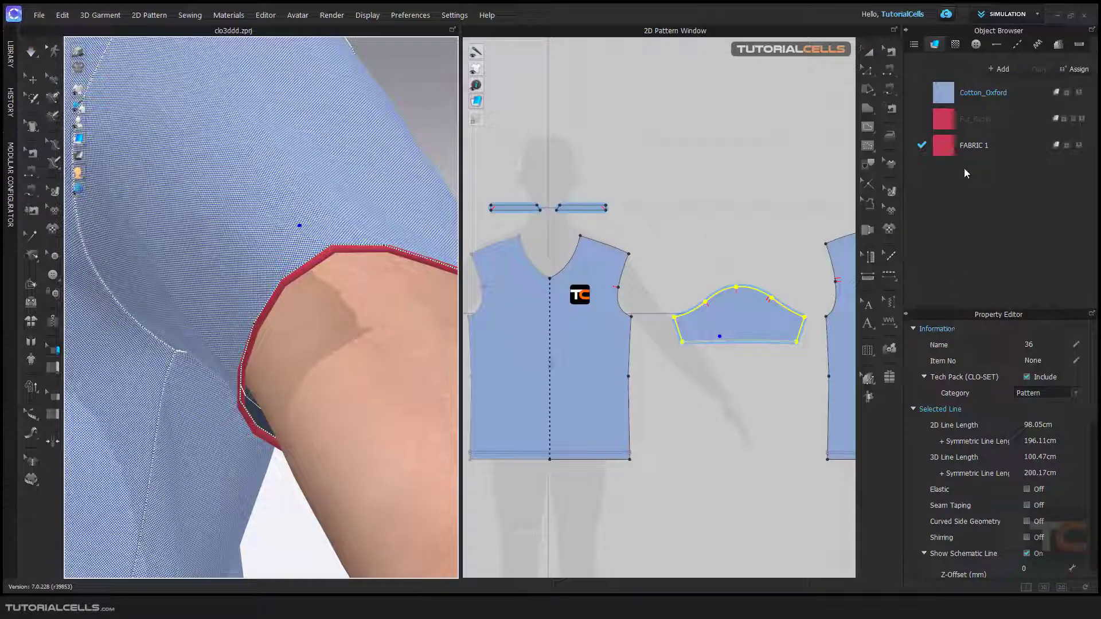
click(731, 342)
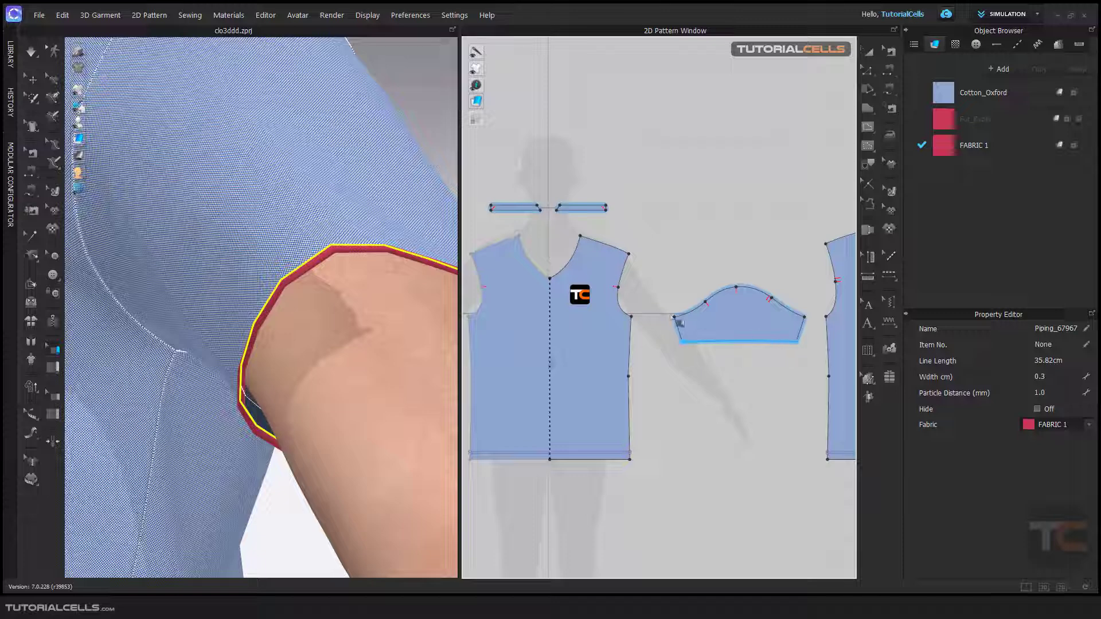
- Set the armhole piping width from 0.3 cm to 1.0 cm and inspect the wider band
right_drag(323, 301, 334, 303)
scroll(334, 303, up, 2)
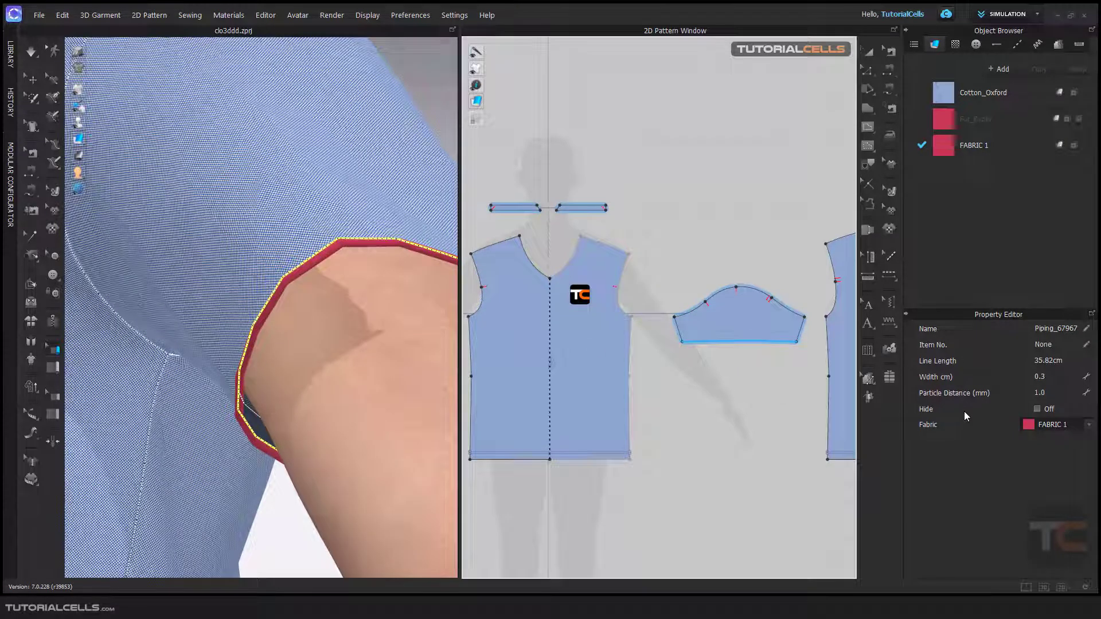
click(1040, 376)
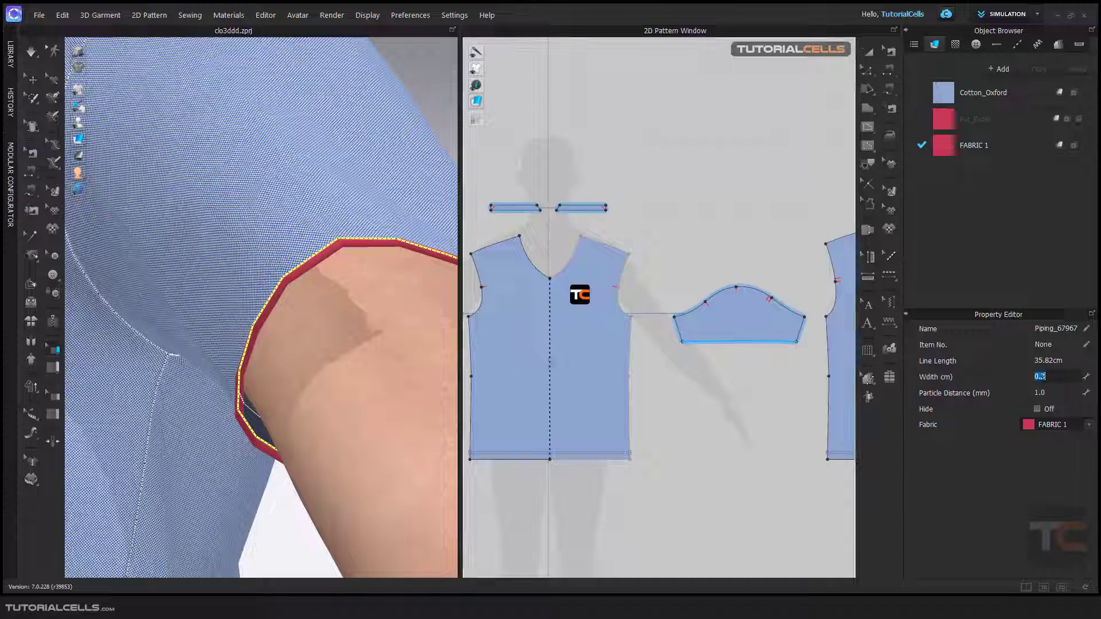
text(1)
key(Return)
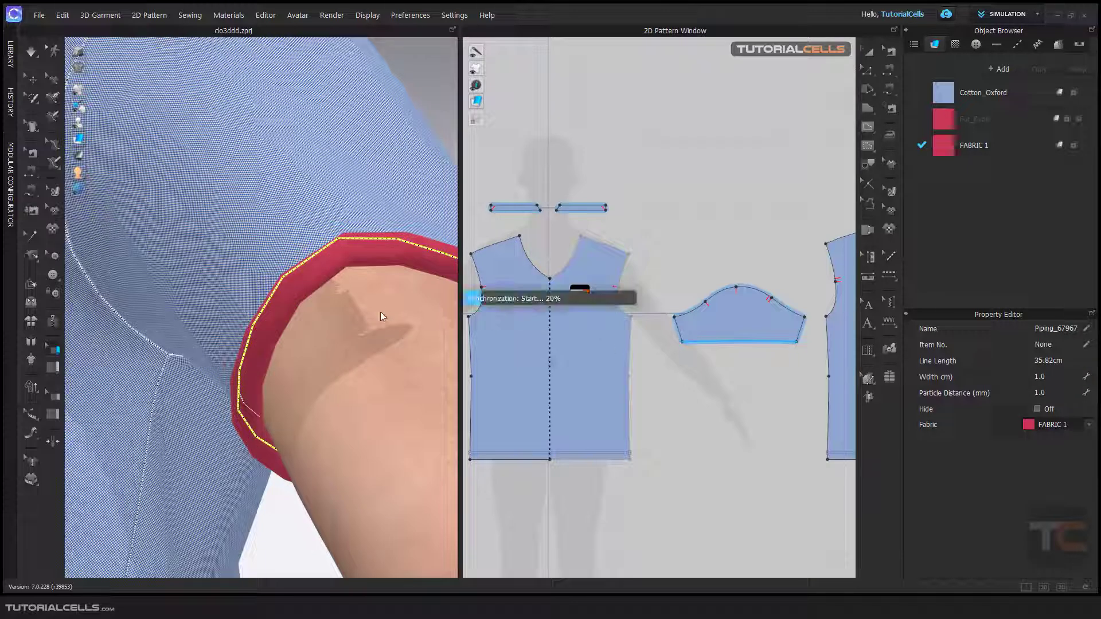
mouse_move(340, 292)
right_down()
mouse_move(336, 259)
mouse_move(456, 305)
right_up()
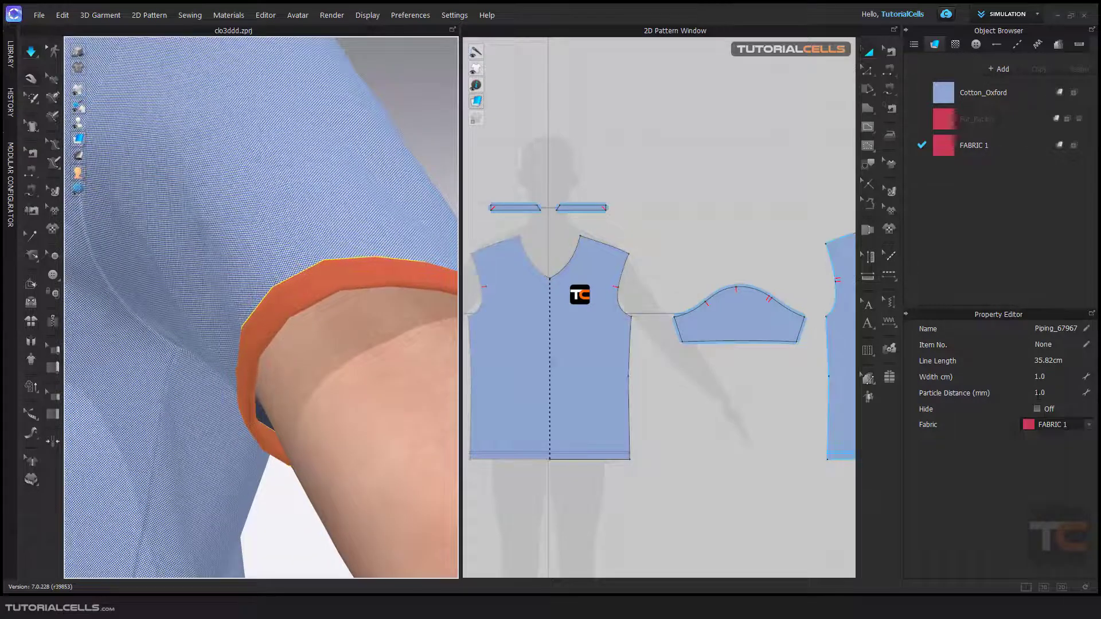
- Retry a smaller particle distance and toggle Hide on and off to check the piping
double_click(1039, 393)
key(Return)
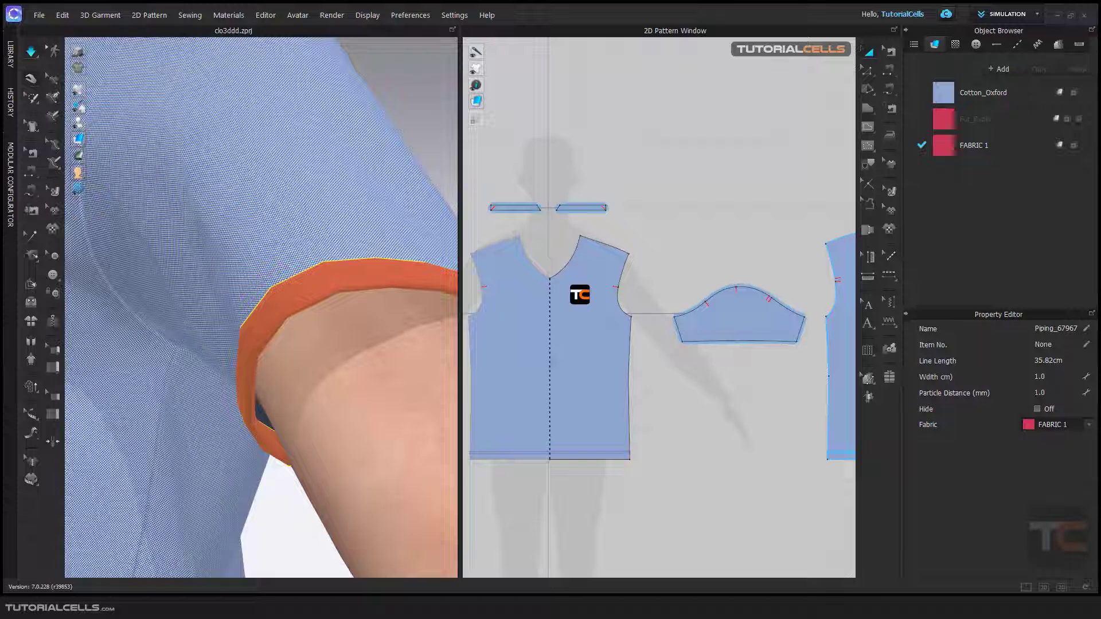
click(1038, 409)
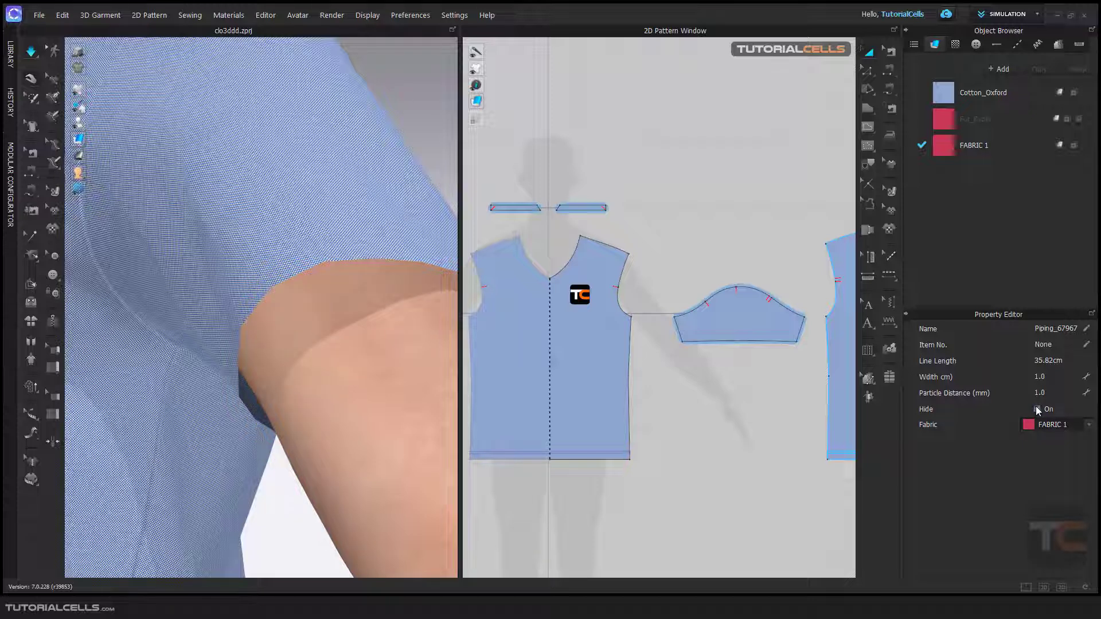
click(1037, 409)
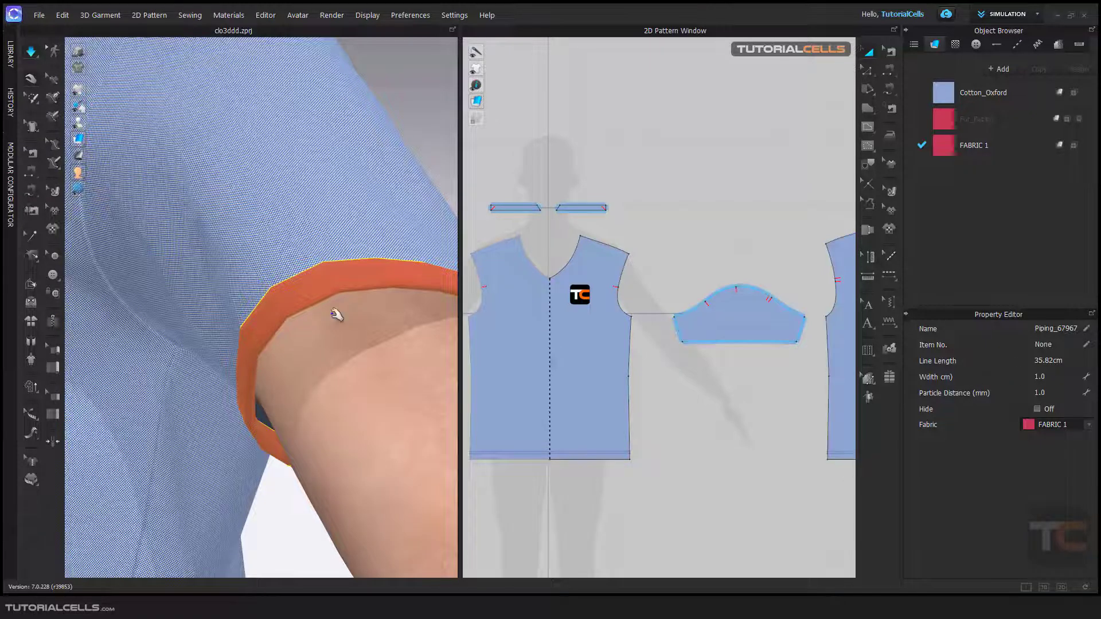
right_drag(337, 306, 305, 320)
scroll(305, 318, down, 5)
scroll(305, 319, down, 2)
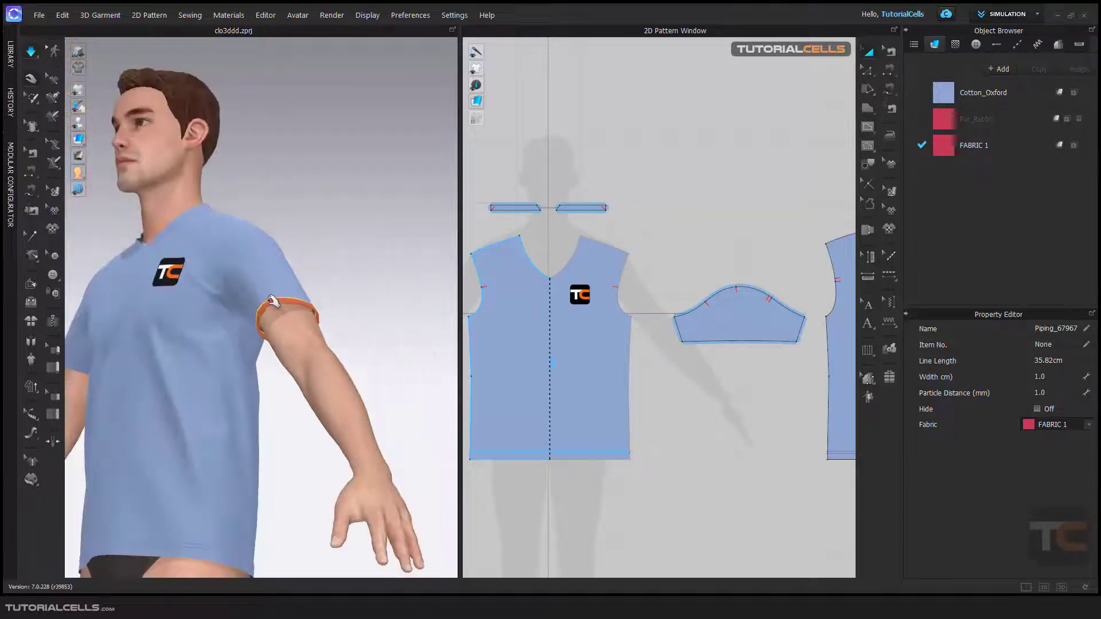
scroll(370, 340, up, 2)
scroll(373, 347, up, 2)
right_drag(373, 346, 191, 243)
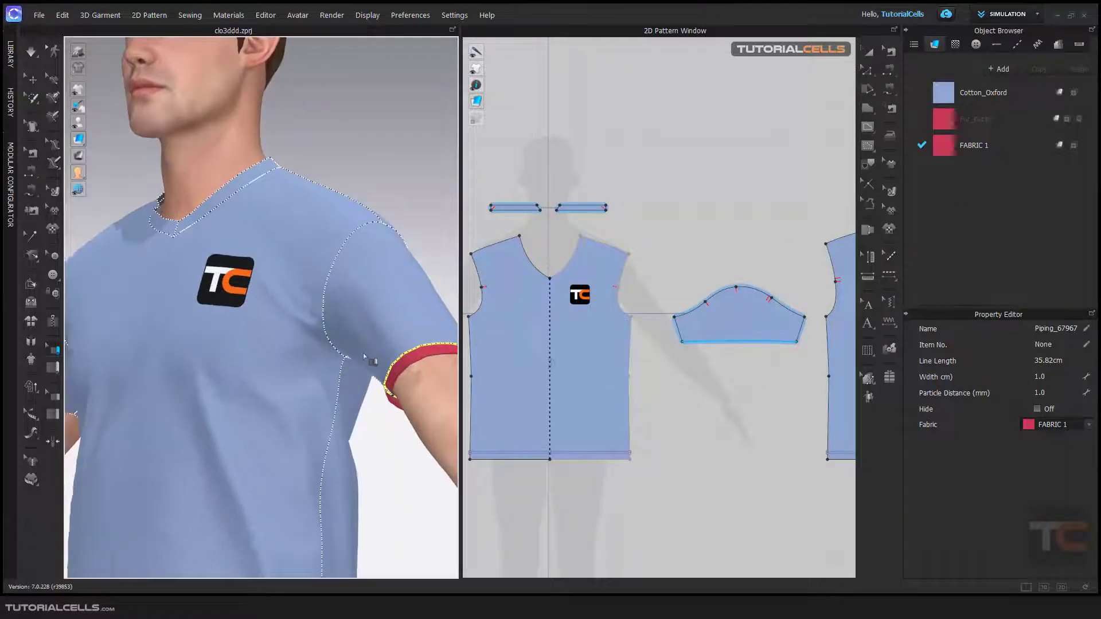
mouse_move(375, 368)
right_down()
mouse_move(381, 347)
mouse_move(368, 373)
right_up()
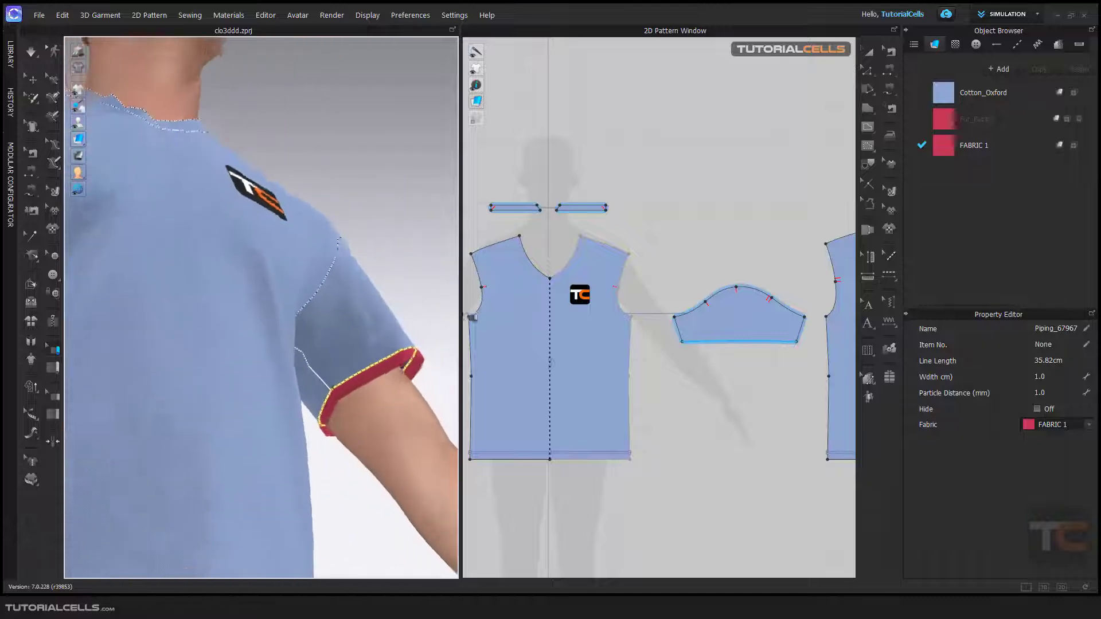
scroll(370, 362, down, 3)
scroll(369, 371, up, 3)
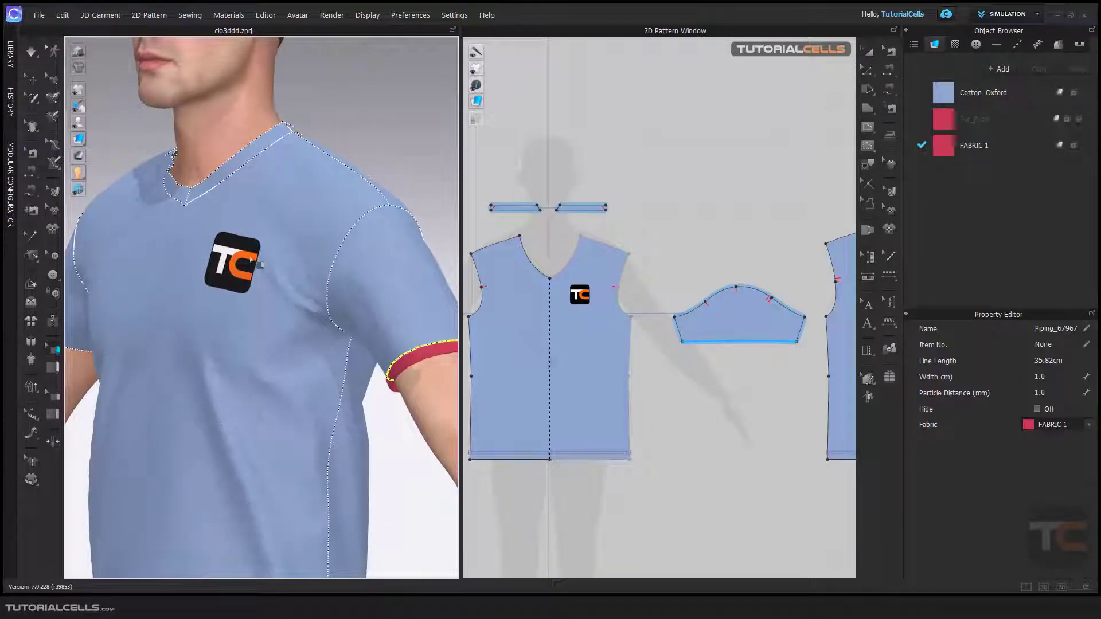